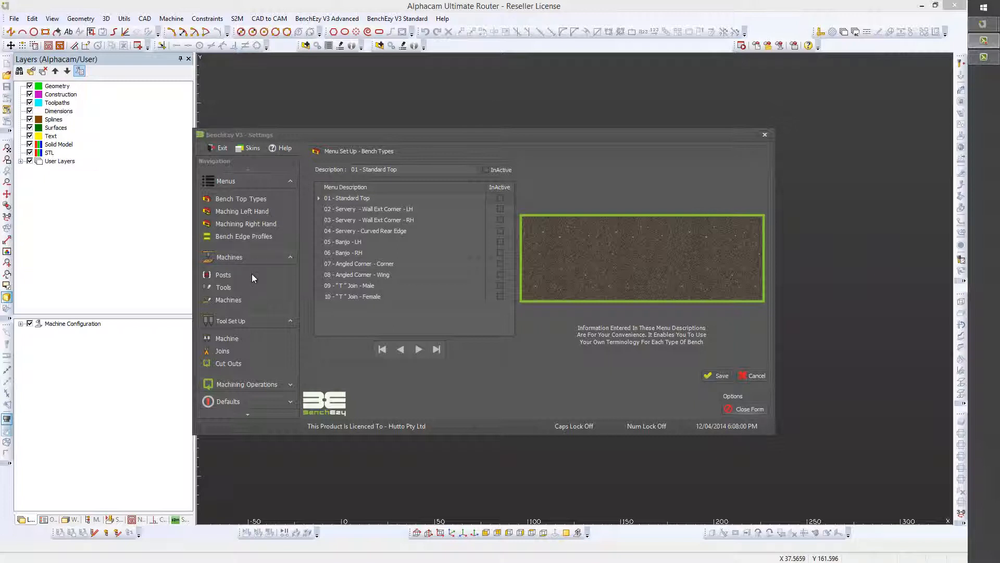
# - Open the laminate colours settings from the Laminates section
pyautogui.click(247, 414)
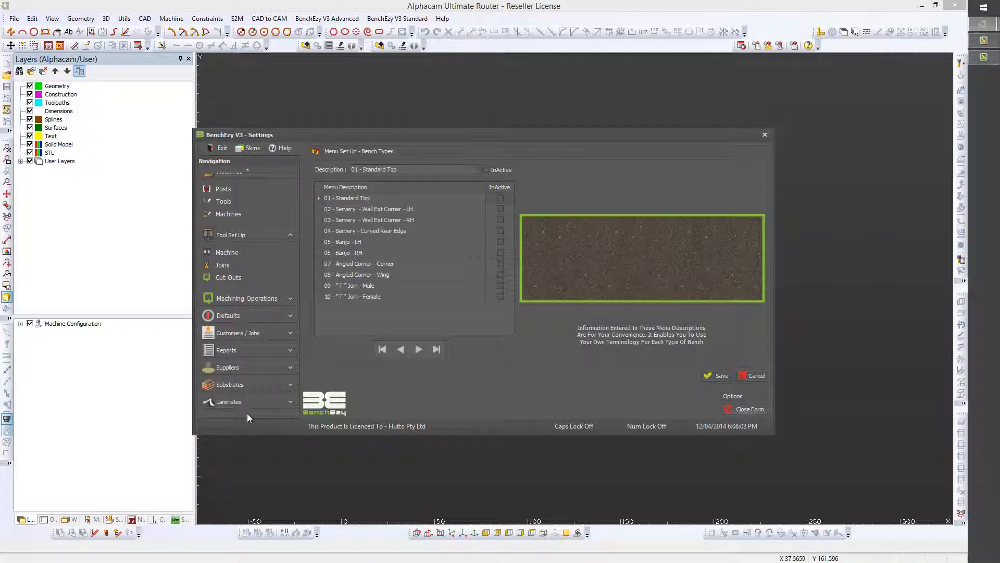
pyautogui.click(288, 402)
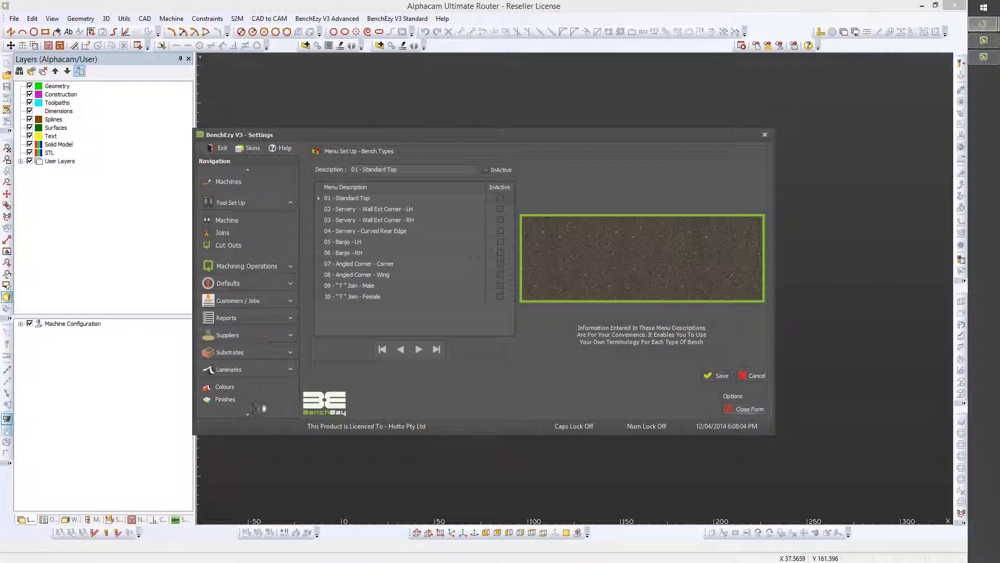
pyautogui.click(224, 387)
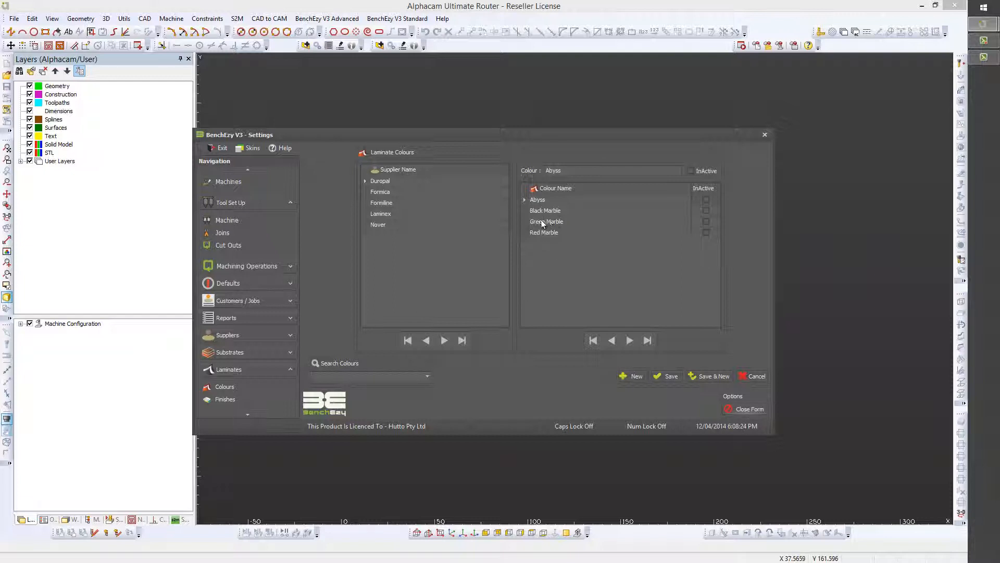
# - Browse the laminate colours offered by the suppliers Formica, Formiline, Laminex and Nover
pyautogui.click(382, 194)
pyautogui.click(384, 203)
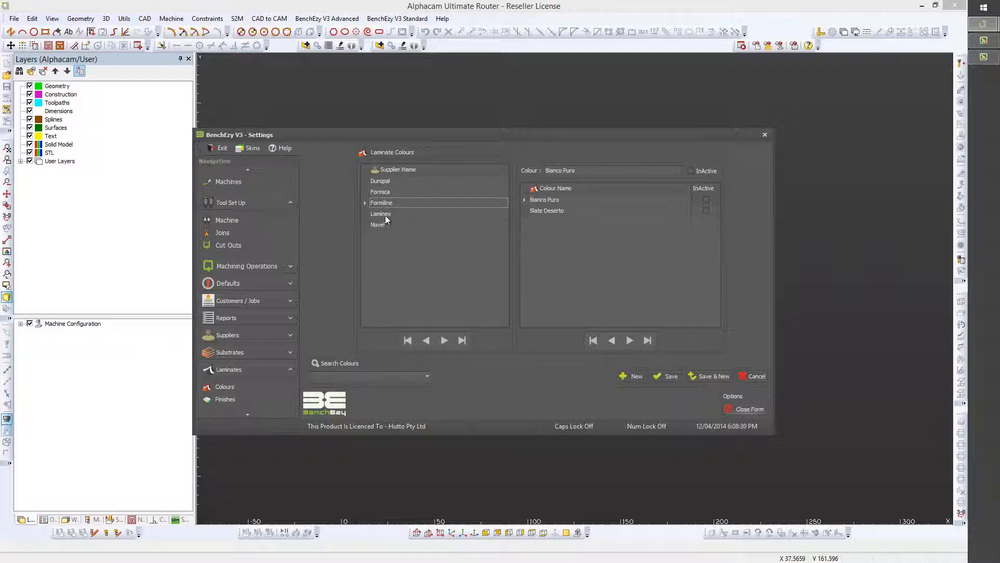
pyautogui.click(385, 215)
pyautogui.click(380, 224)
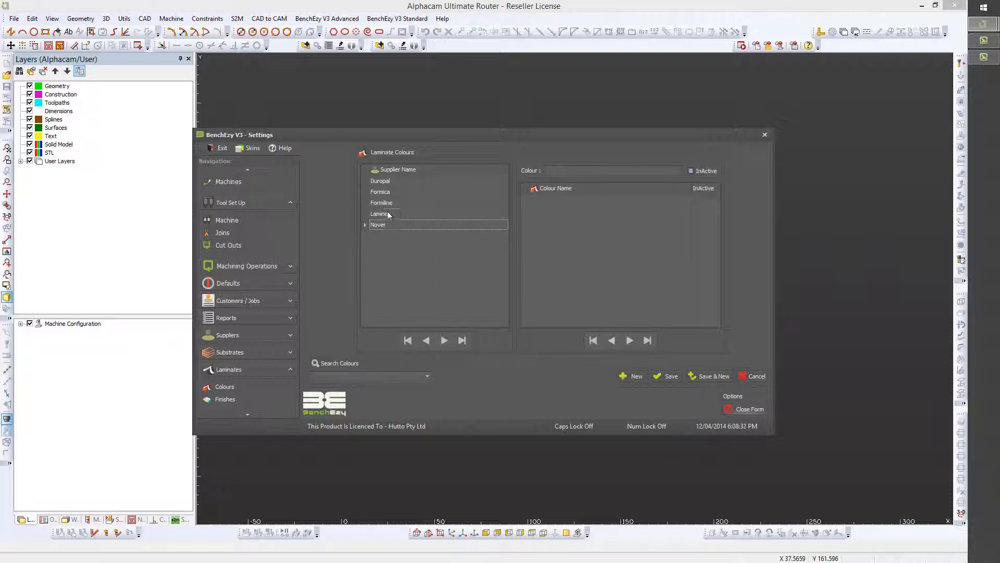
pyautogui.click(392, 214)
pyautogui.click(390, 204)
pyautogui.click(394, 191)
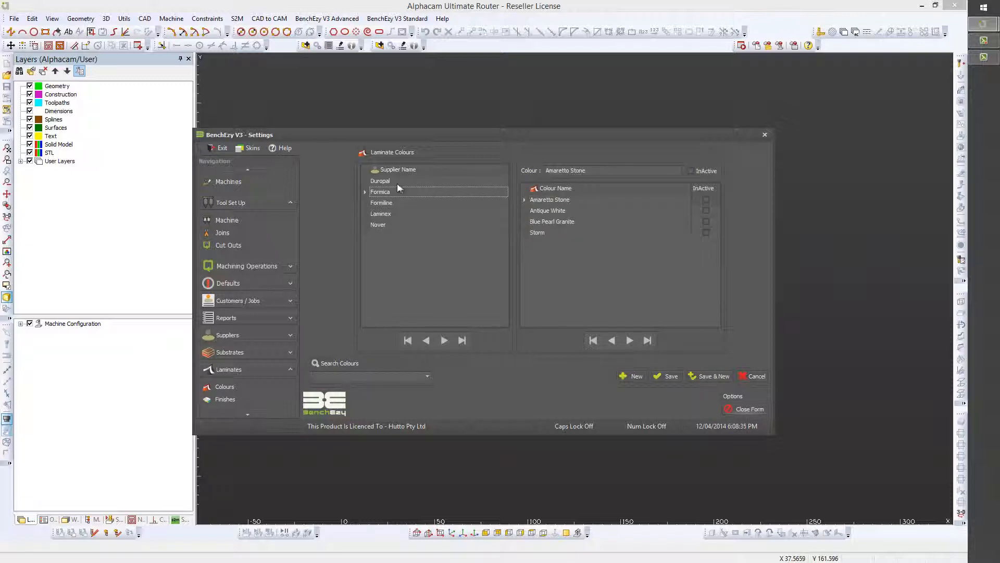
pyautogui.click(551, 211)
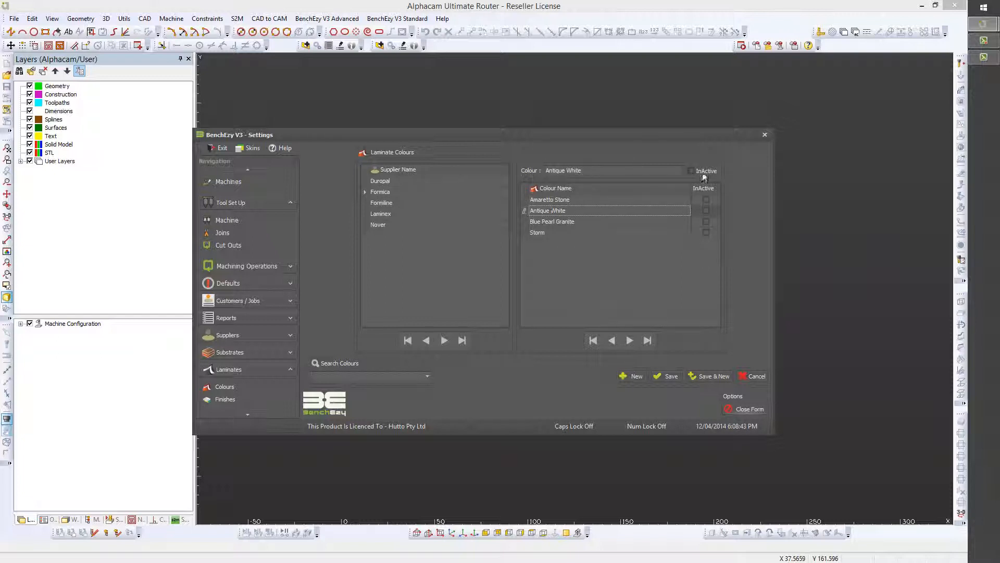
pyautogui.click(548, 222)
pyautogui.click(606, 170)
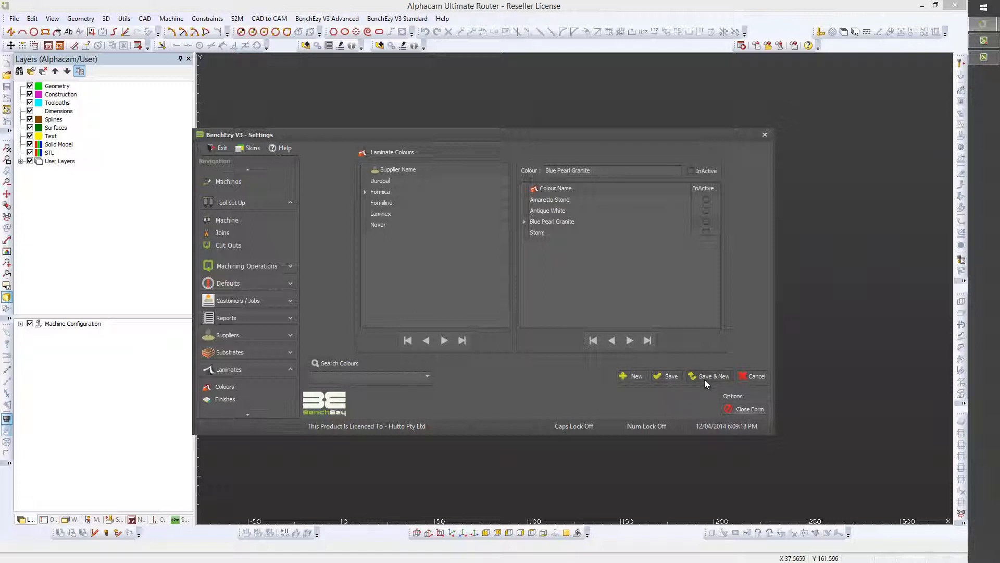
pyautogui.write('ggggg')
pyautogui.click(756, 377)
# - Check the colour lists of Nover, Laminex and Formiline once more
pyautogui.click(378, 225)
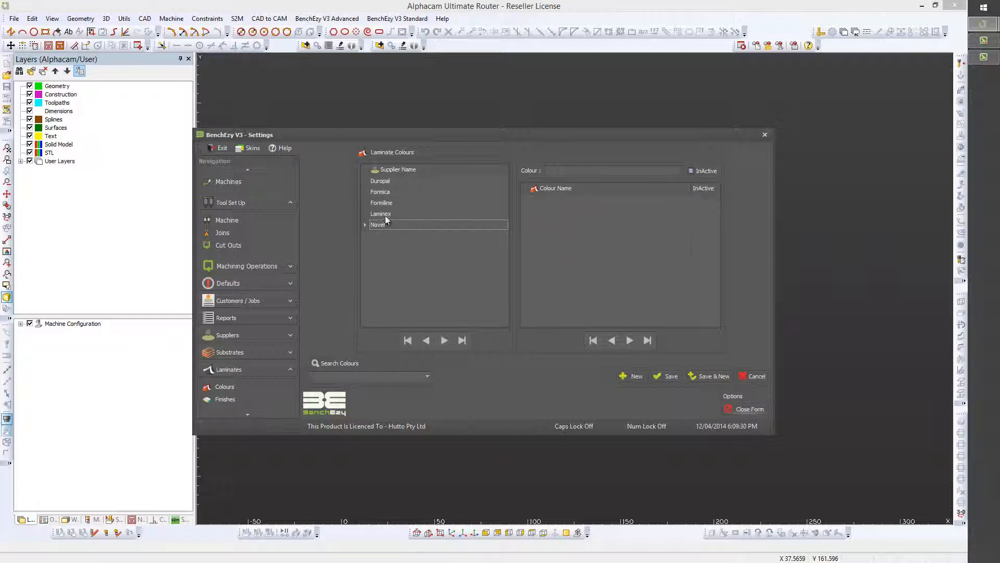
pyautogui.click(390, 214)
pyautogui.click(392, 203)
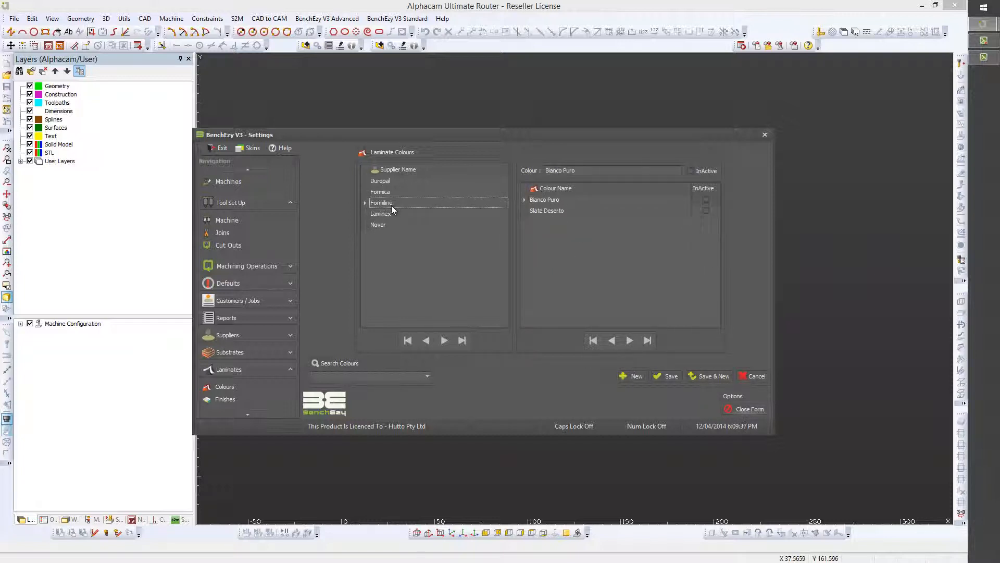
# - Open the laminate finishes settings and examine the colours and finishes for each supplier, finishing on Formica
pyautogui.click(227, 400)
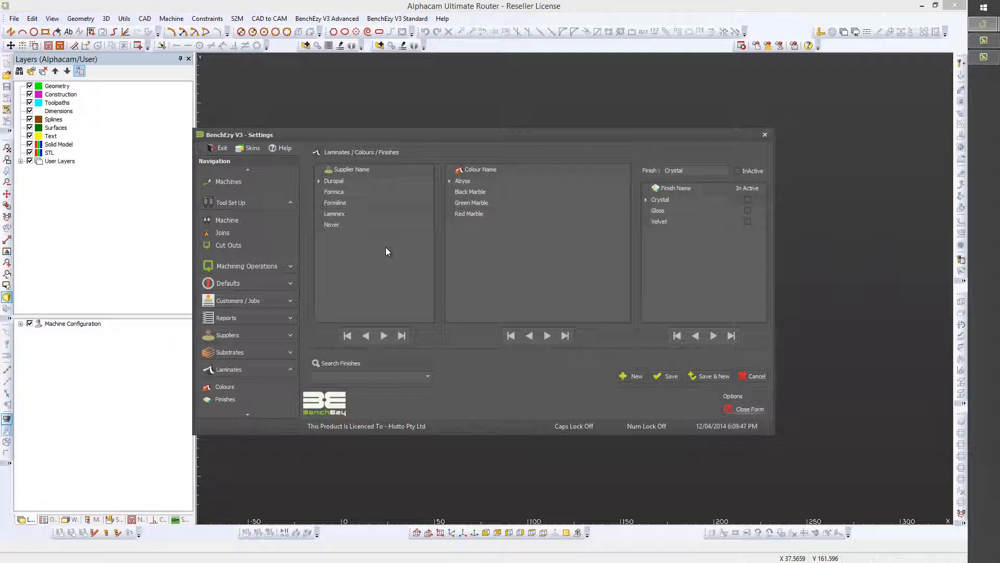
pyautogui.click(334, 192)
pyautogui.click(335, 202)
pyautogui.click(332, 214)
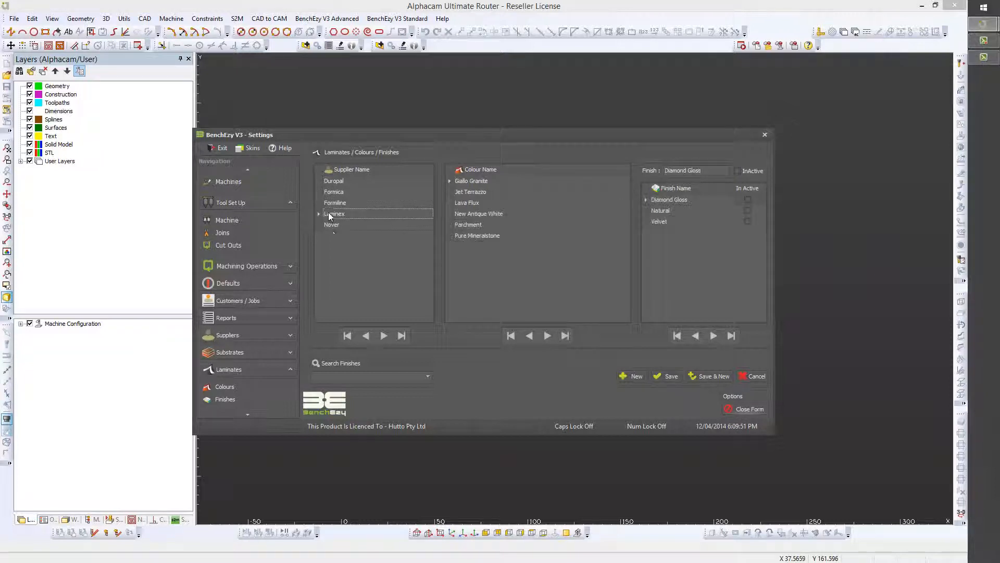
pyautogui.click(334, 224)
pyautogui.click(338, 214)
pyautogui.click(342, 202)
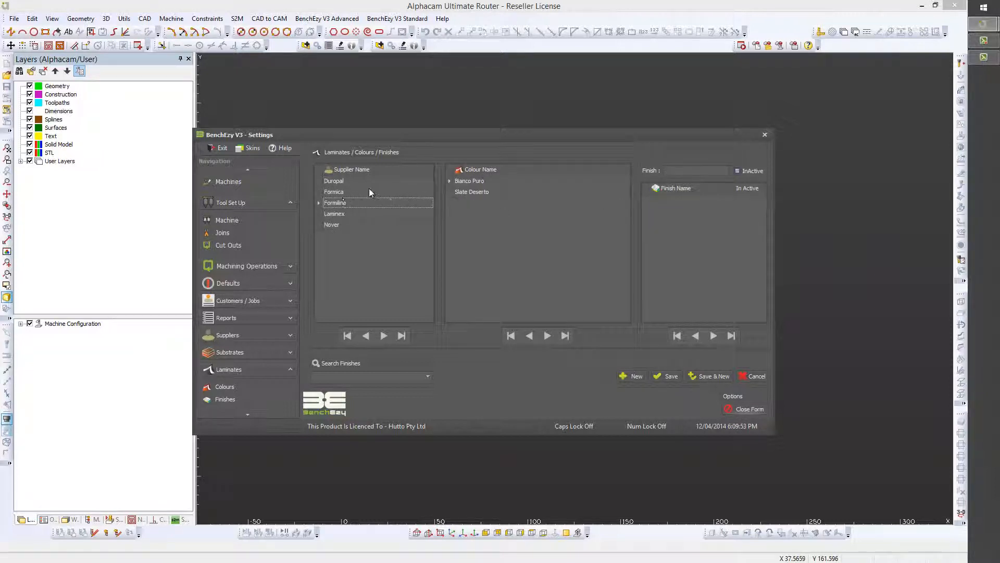
pyautogui.click(343, 193)
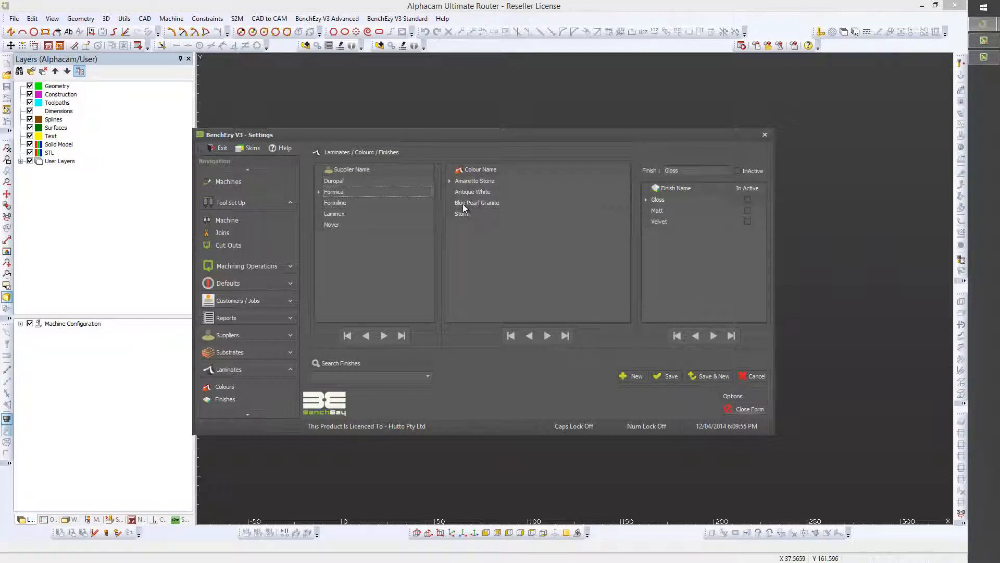
pyautogui.click(339, 181)
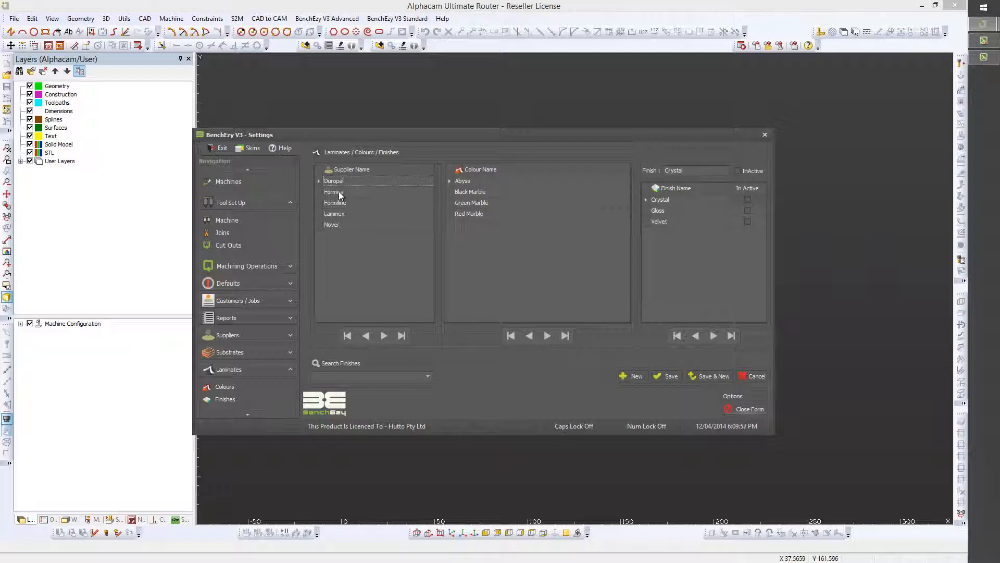
pyautogui.click(342, 192)
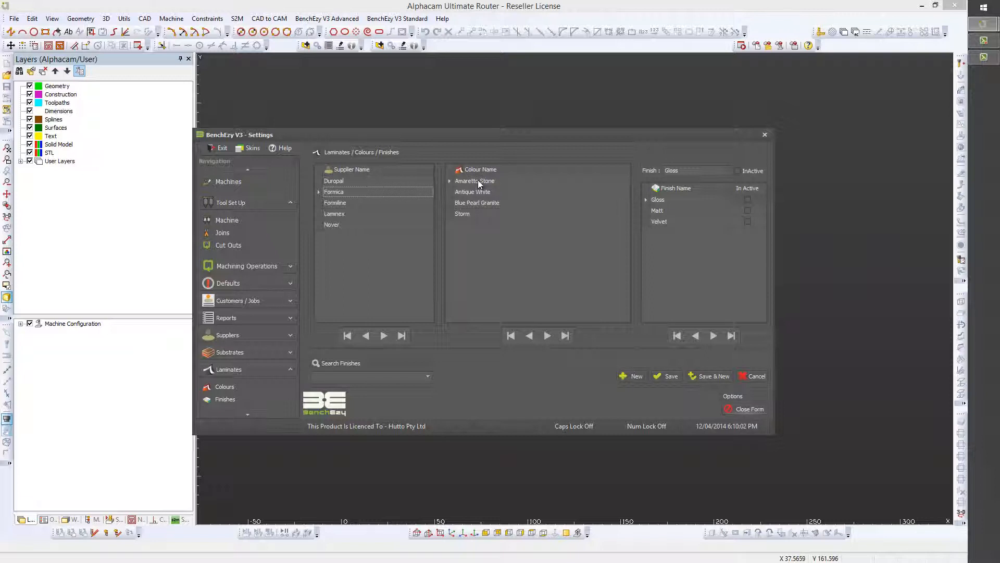
# - Compare the finishes of Formica's Amaretto Stone, Antique White and Blue Pearl Granite, and select Amaretto Stone's Matt finish
pyautogui.click(477, 182)
pyautogui.click(478, 191)
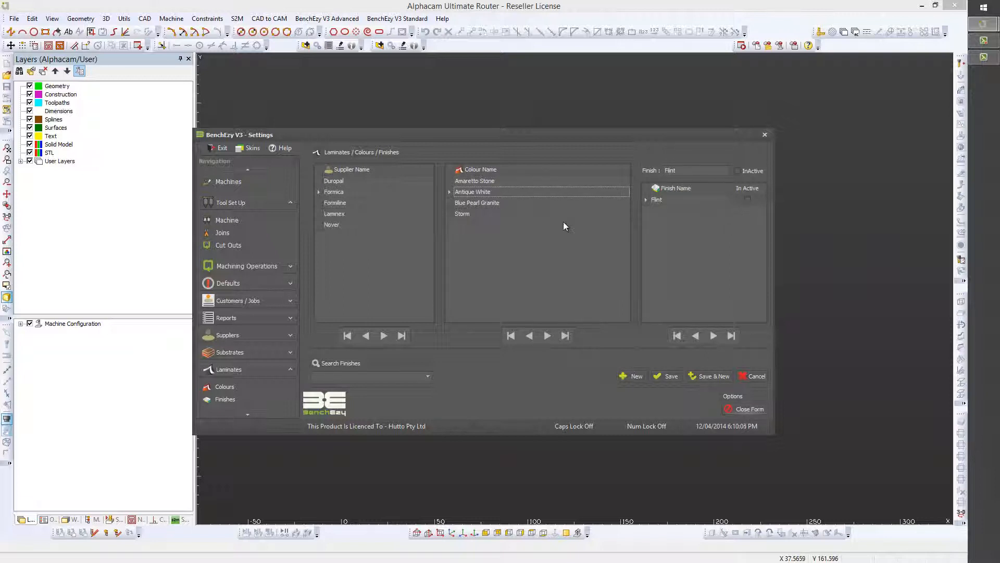
pyautogui.click(465, 202)
pyautogui.click(469, 192)
pyautogui.click(472, 182)
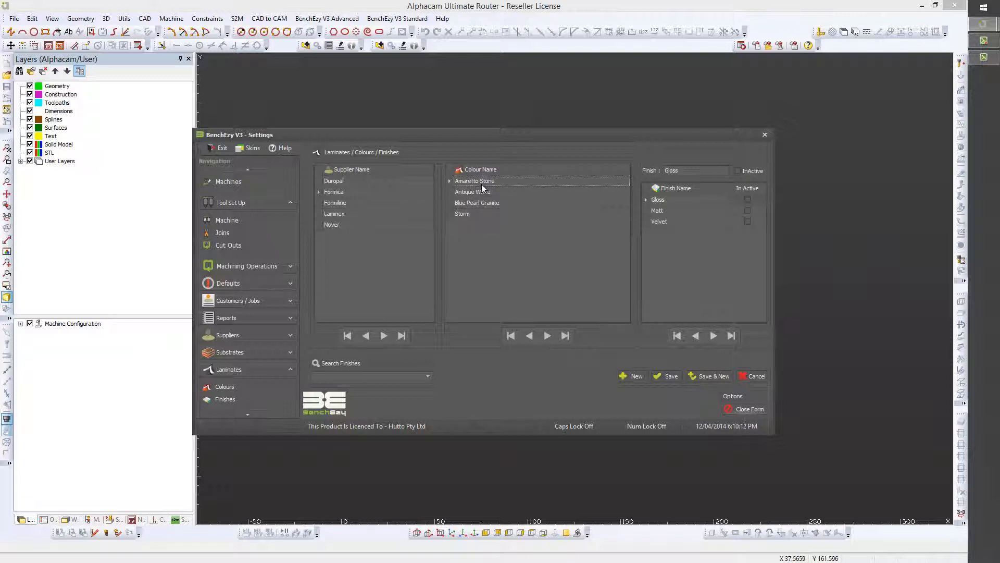
pyautogui.click(661, 212)
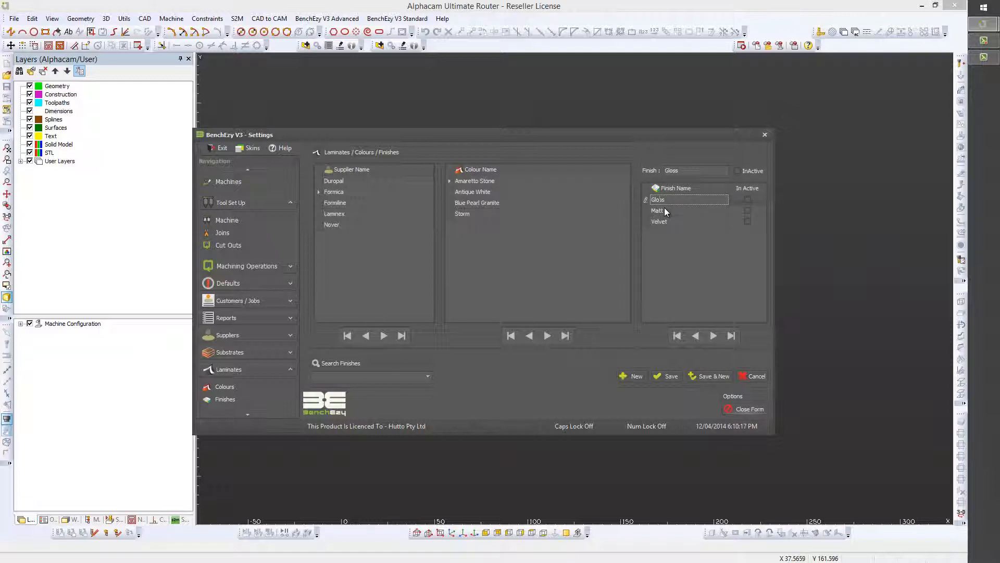
pyautogui.click(663, 210)
# - Expand the Suppliers section and return to the laminate colours settings
pyautogui.click(290, 336)
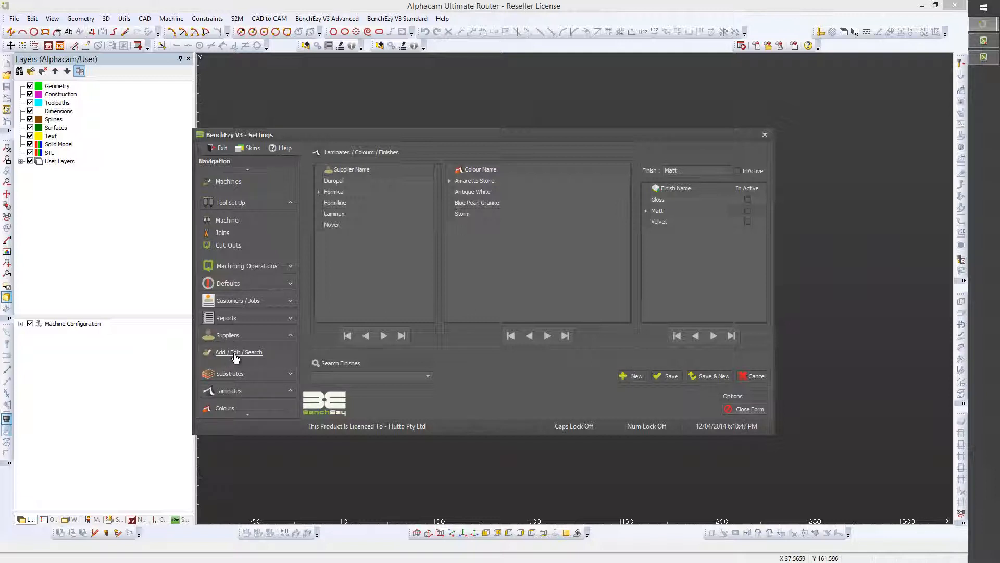
pyautogui.scroll(-1, 250, 365)
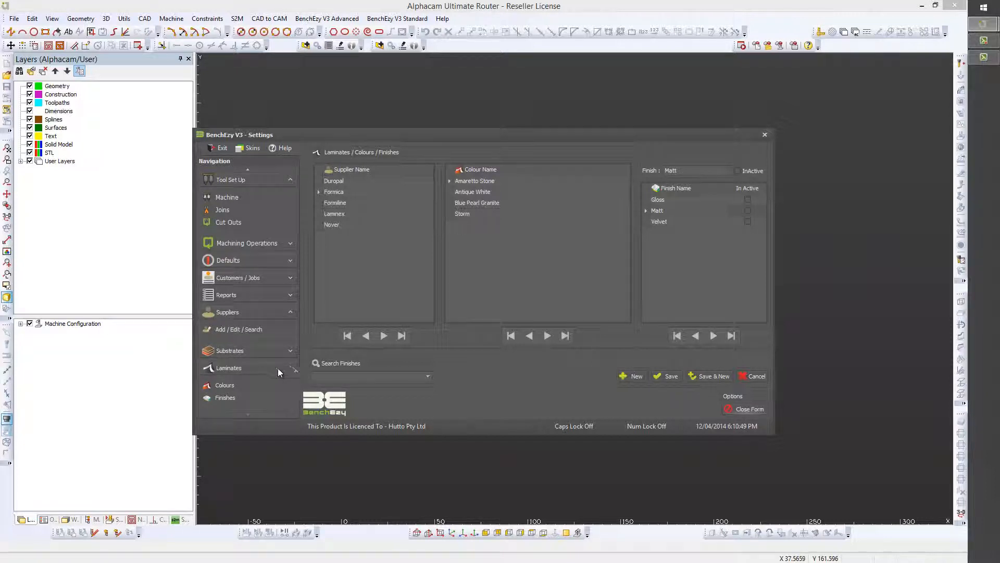
pyautogui.click(225, 385)
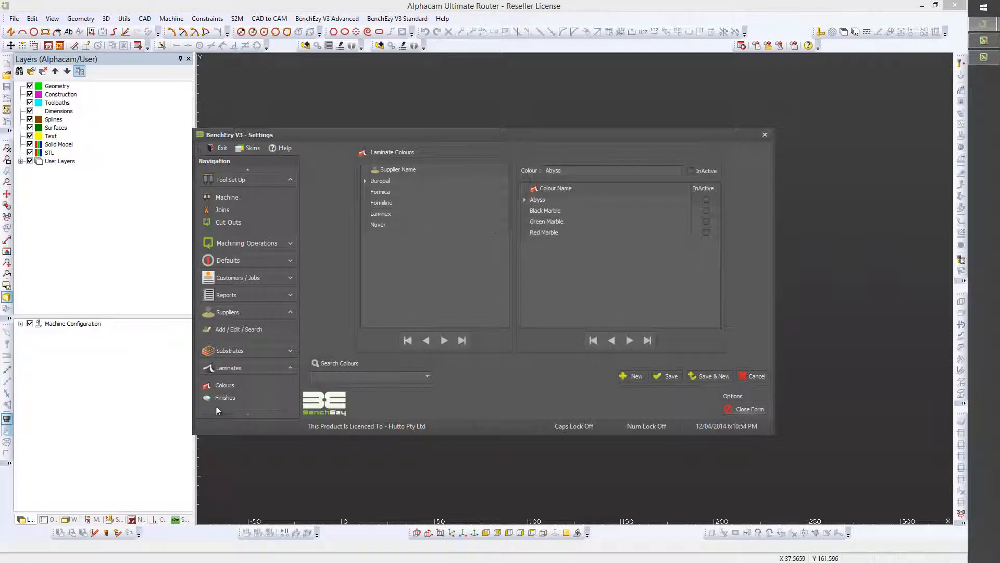
# - In the laminate finishes settings, add and save a finish named Matt for Formiline's Bianco Puro colour
pyautogui.click(224, 399)
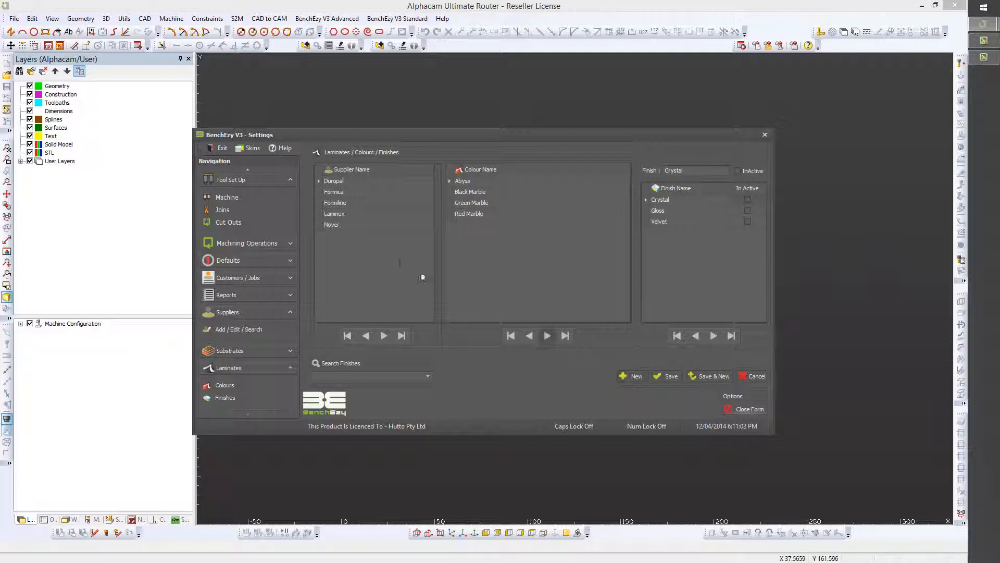
pyautogui.click(334, 192)
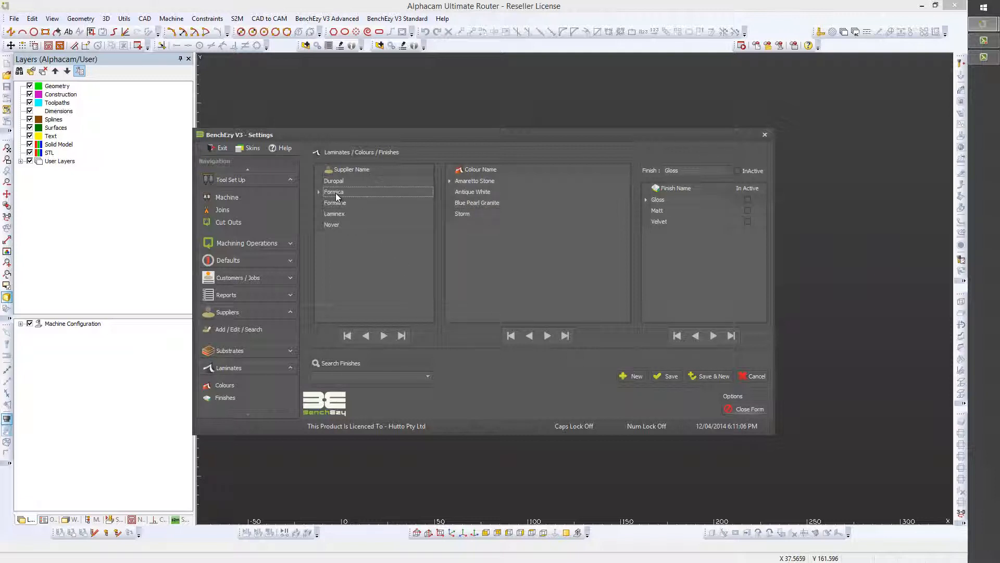
pyautogui.click(334, 204)
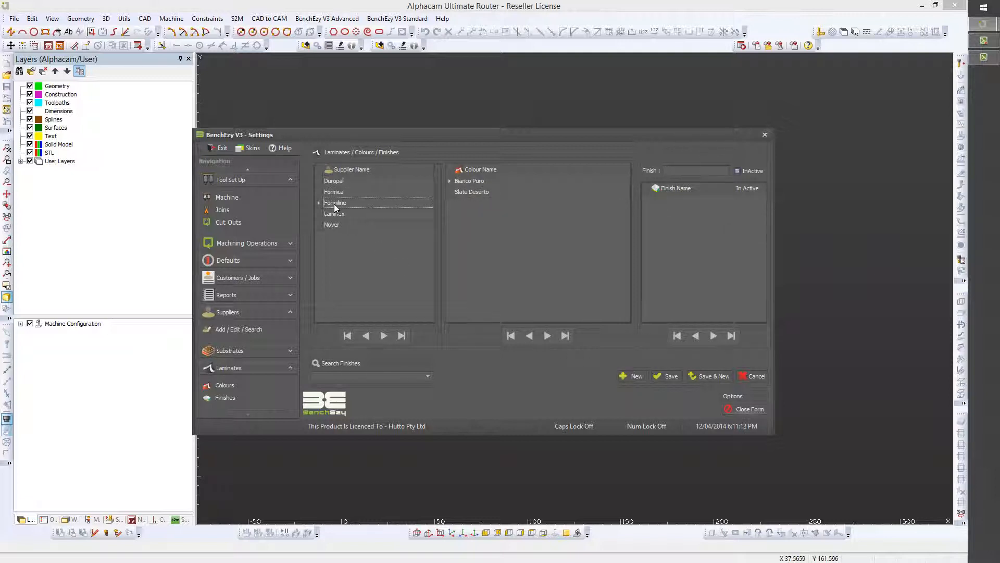
pyautogui.click(472, 183)
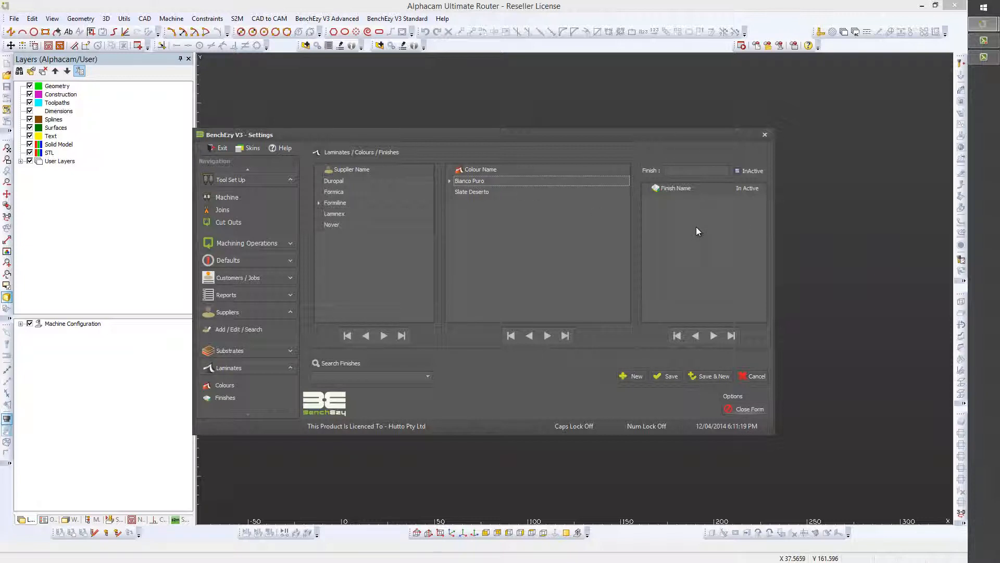
pyautogui.click(632, 376)
pyautogui.write('Matt')
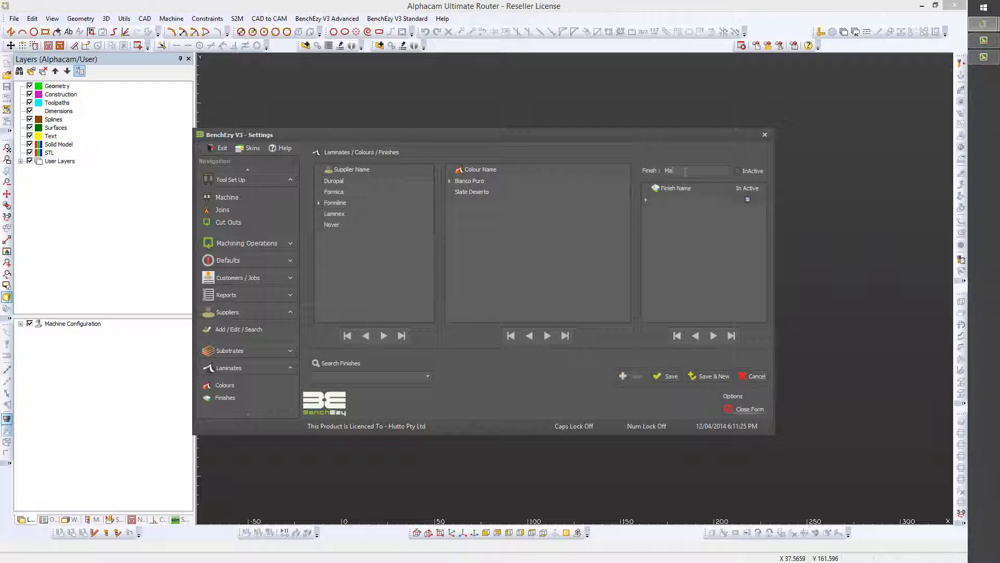
pyautogui.click(671, 378)
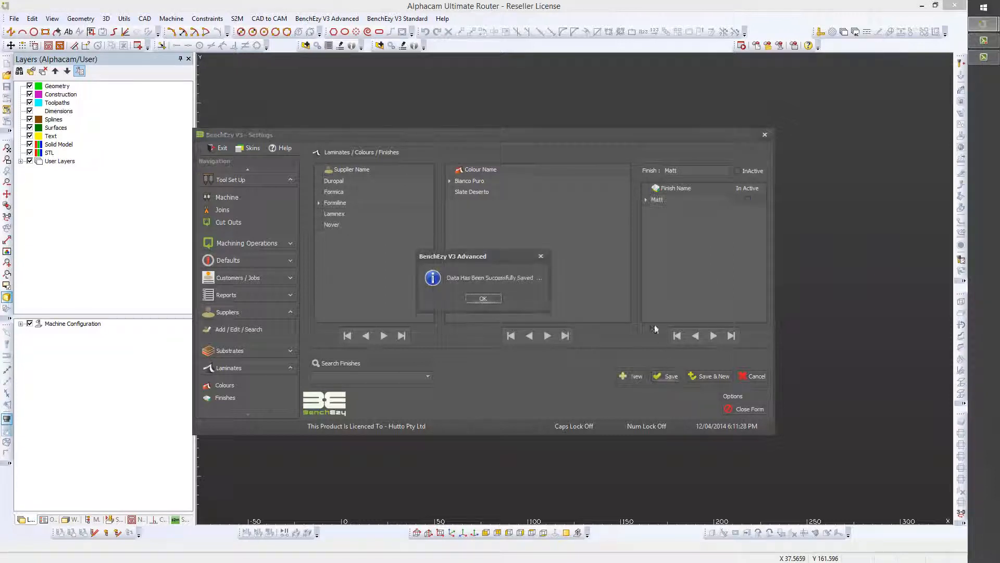
pyautogui.click(484, 299)
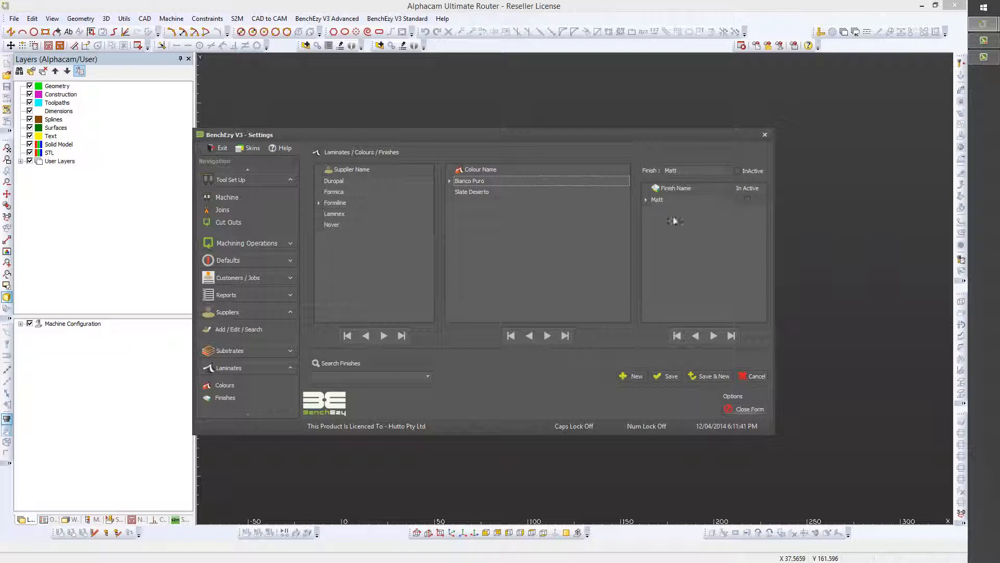
# - Add and save a second finish named Gloss for Formiline's Bianco Puro colour
pyautogui.click(631, 376)
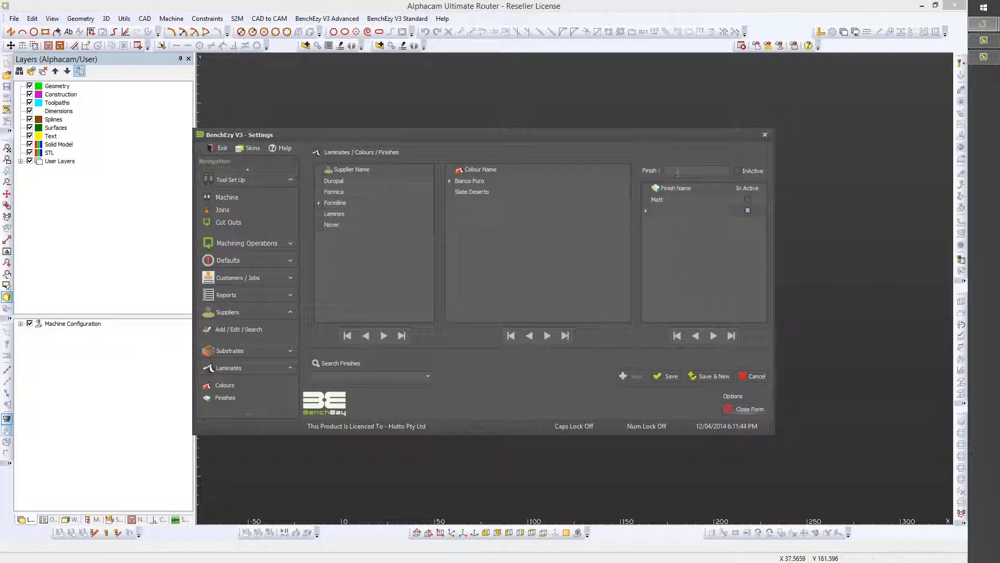
pyautogui.write('Gloss')
pyautogui.click(668, 376)
pyautogui.click(484, 299)
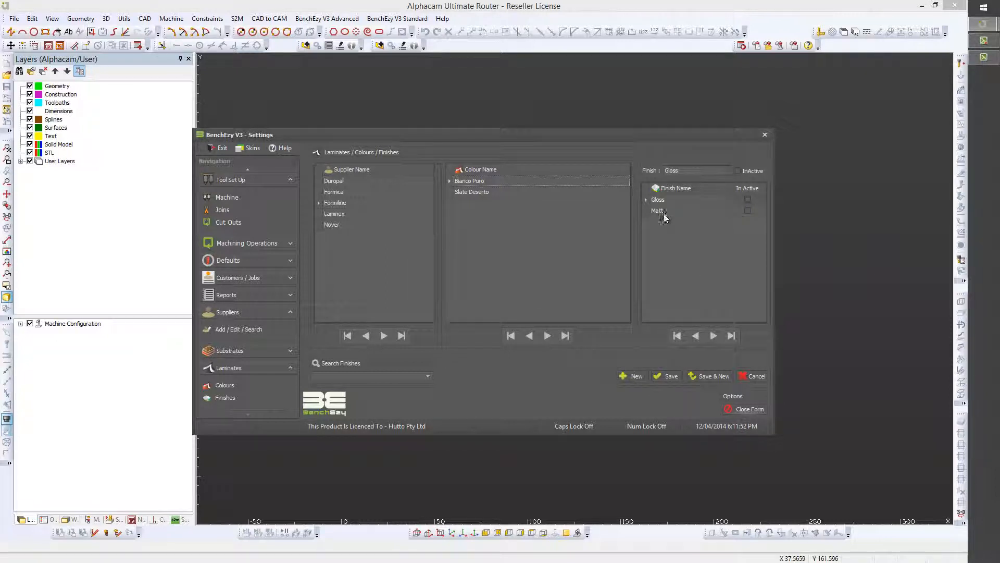